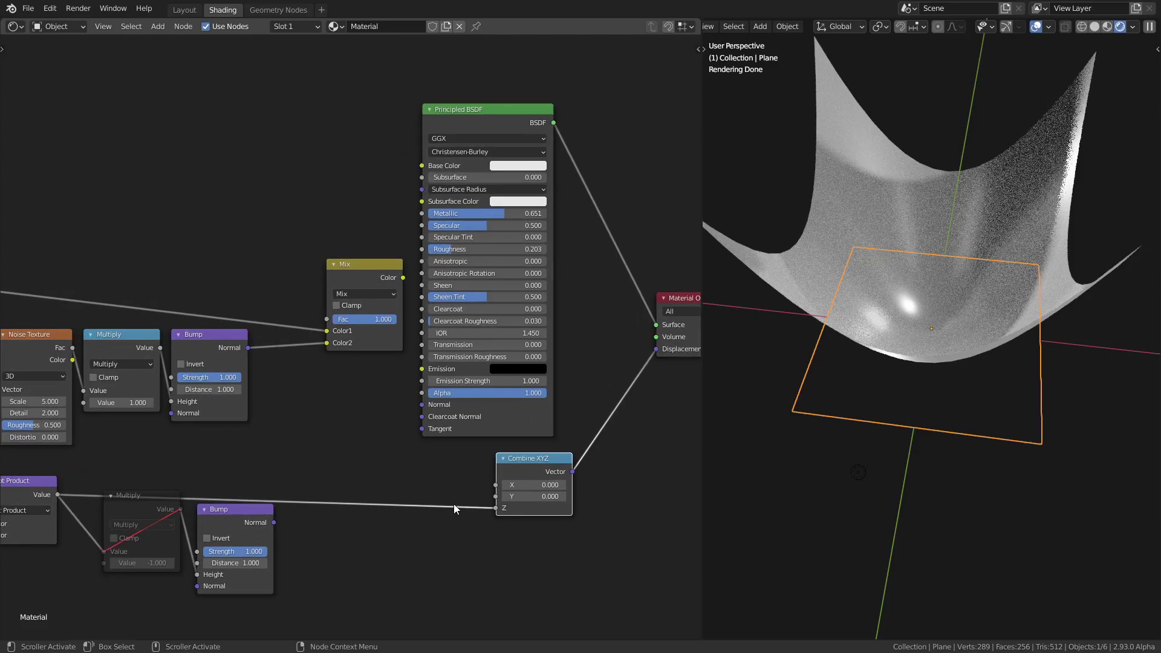
Step: Examine the displaced plane's curved surface from several angles with the plane deselected
middle_click_drag(632, 394, 569, 390)
mouse_move(955, 344)
middle_mouse_down()
mouse_move(843, 321)
mouse_move(626, 336)
middle_mouse_up()
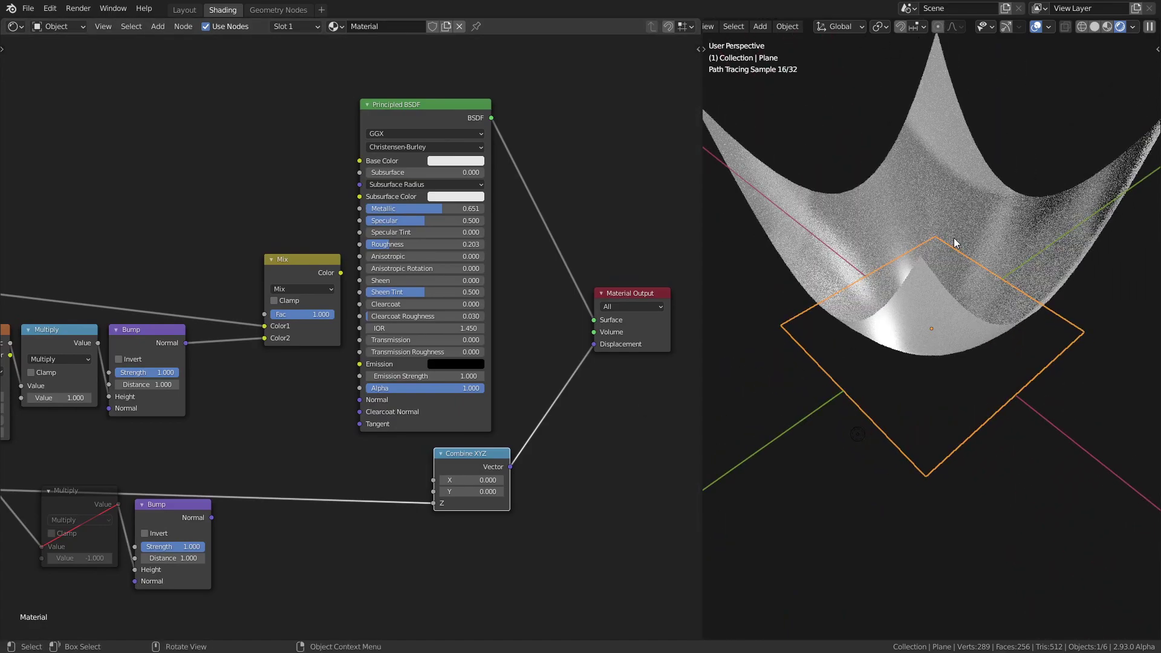
middle_click_drag(920, 294, 811, 362)
middle_click_drag(908, 302, 842, 293)
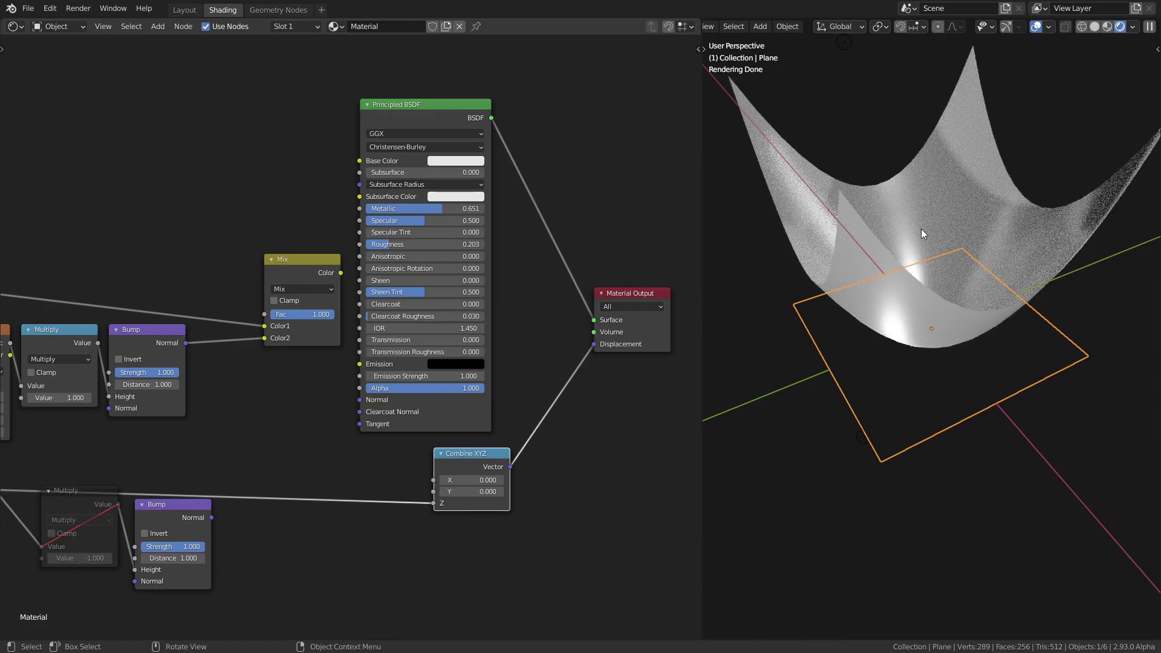
left_click(935, 159)
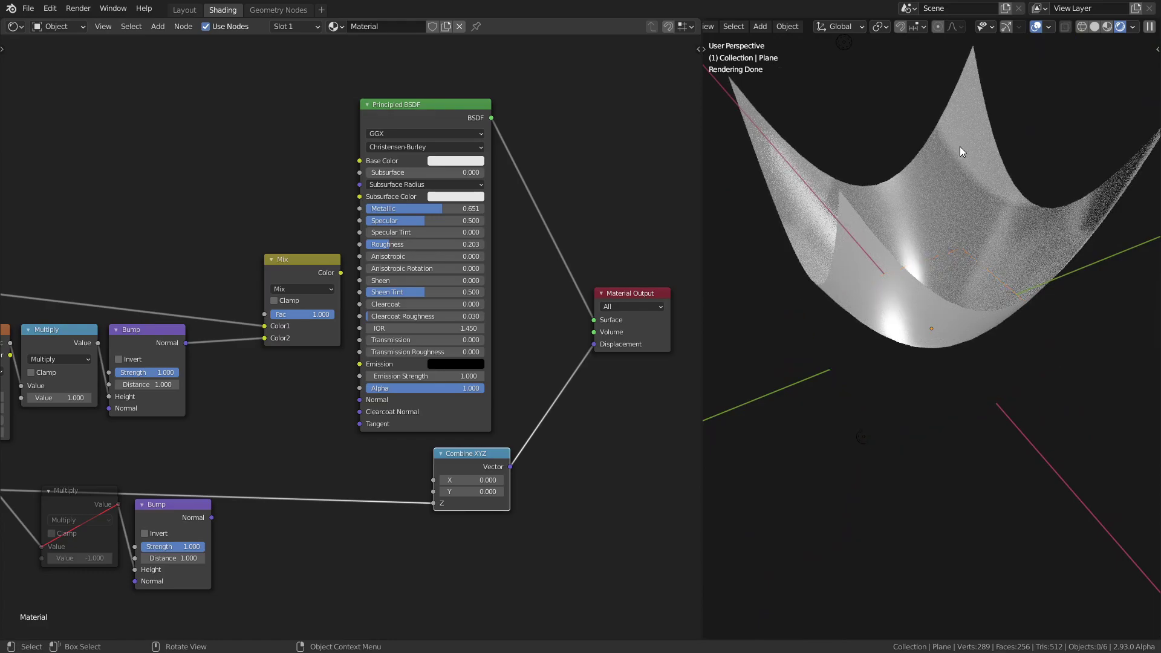
left_click_drag(962, 154, 937, 159)
key("ctrl+z")
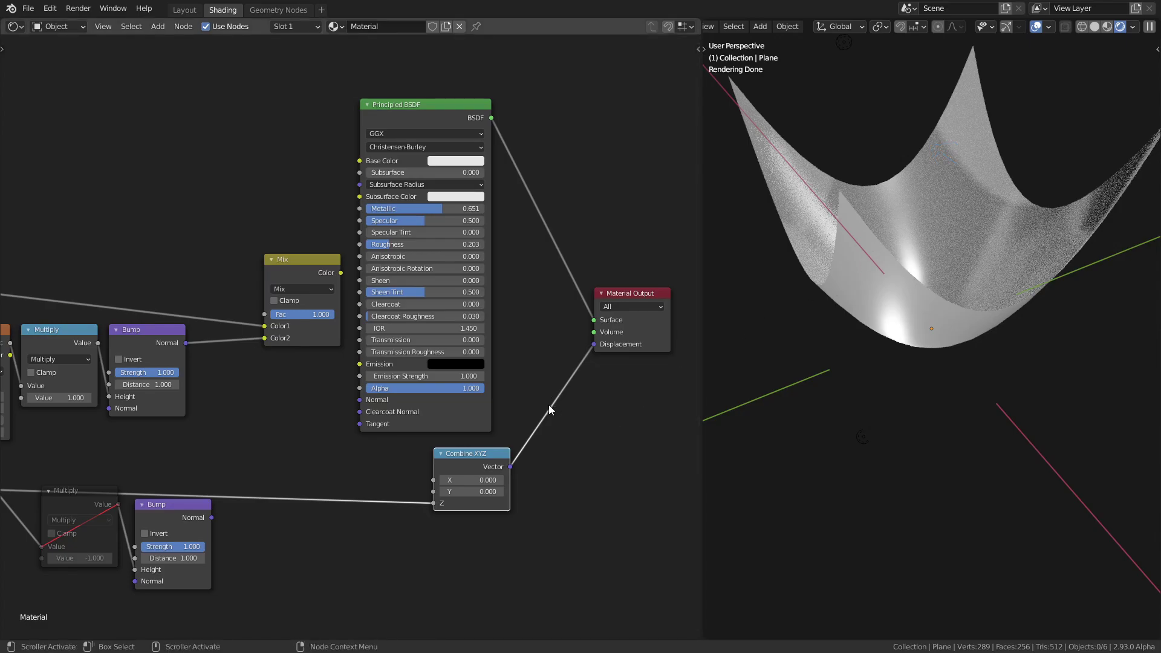
Step: Cut the link between the Combine XYZ vector and the Material Output's Displacement input
right_click_drag(549, 405, 581, 423, "ctrl")
middle_click_drag(974, 390, 913, 267)
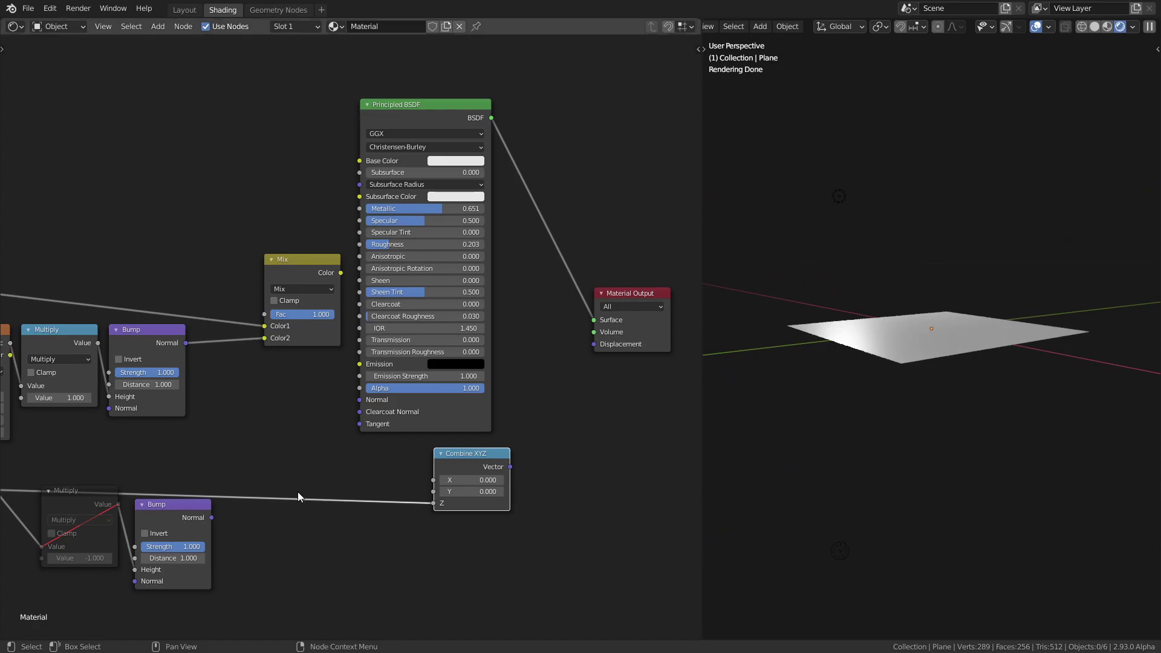
Step: Connect the Normal output of the lower Bump node to the Principled BSDF's Normal input and inspect the plane's highlights
middle_click_drag(296, 456, 447, 432)
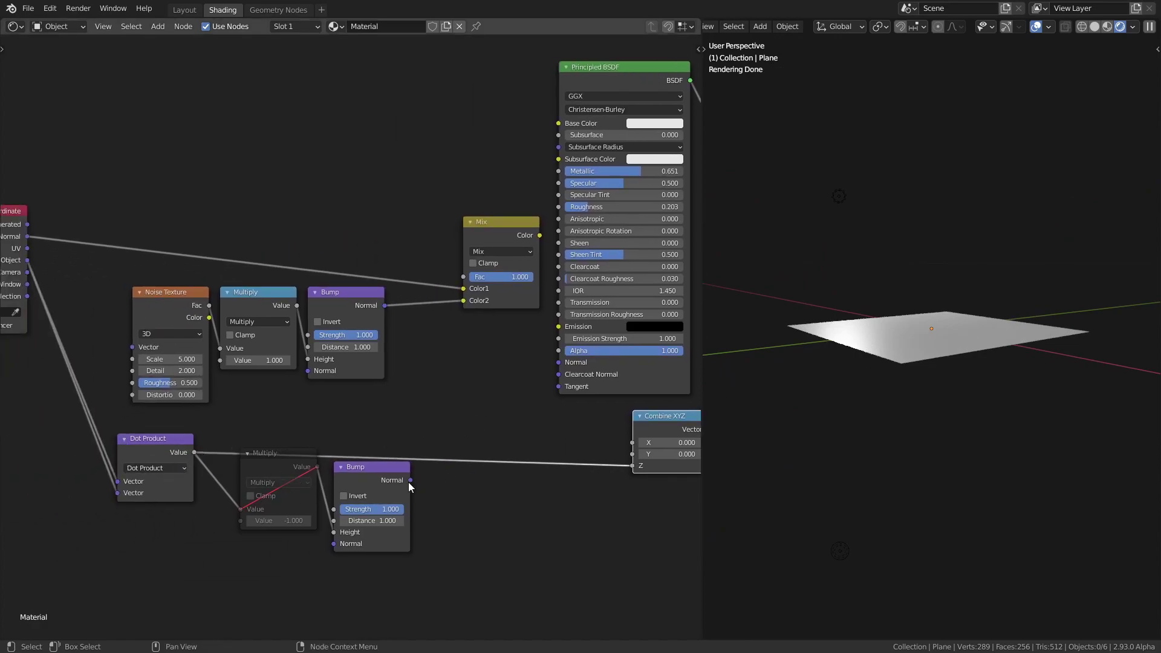
left_click(379, 478)
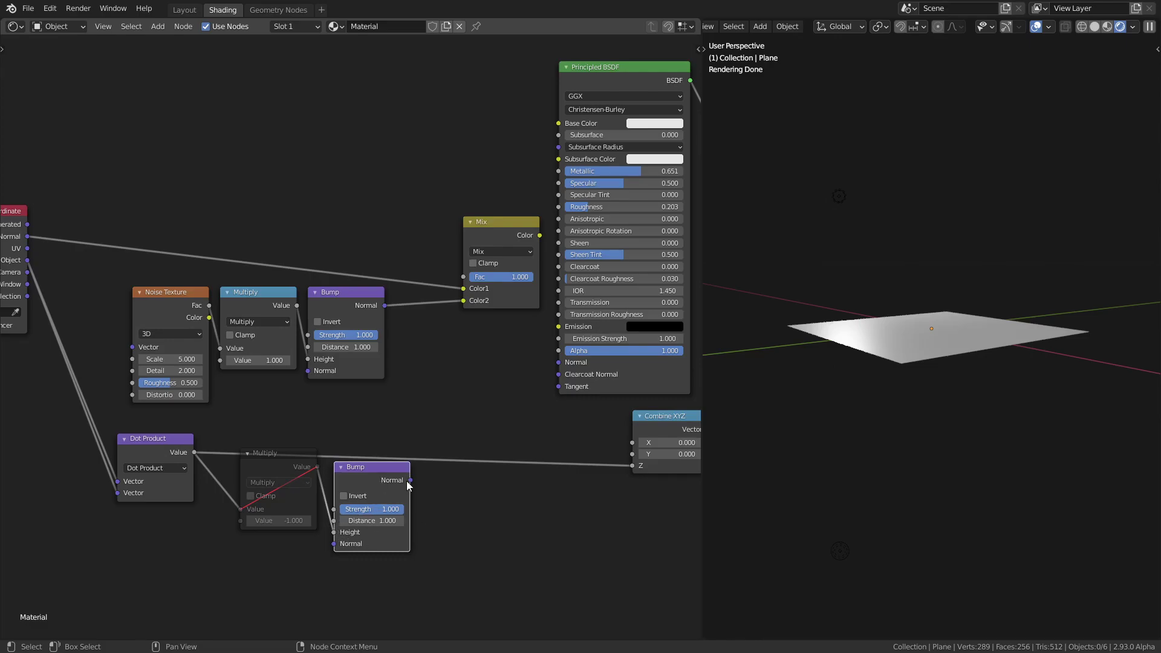
left_click_drag(409, 481, 560, 358)
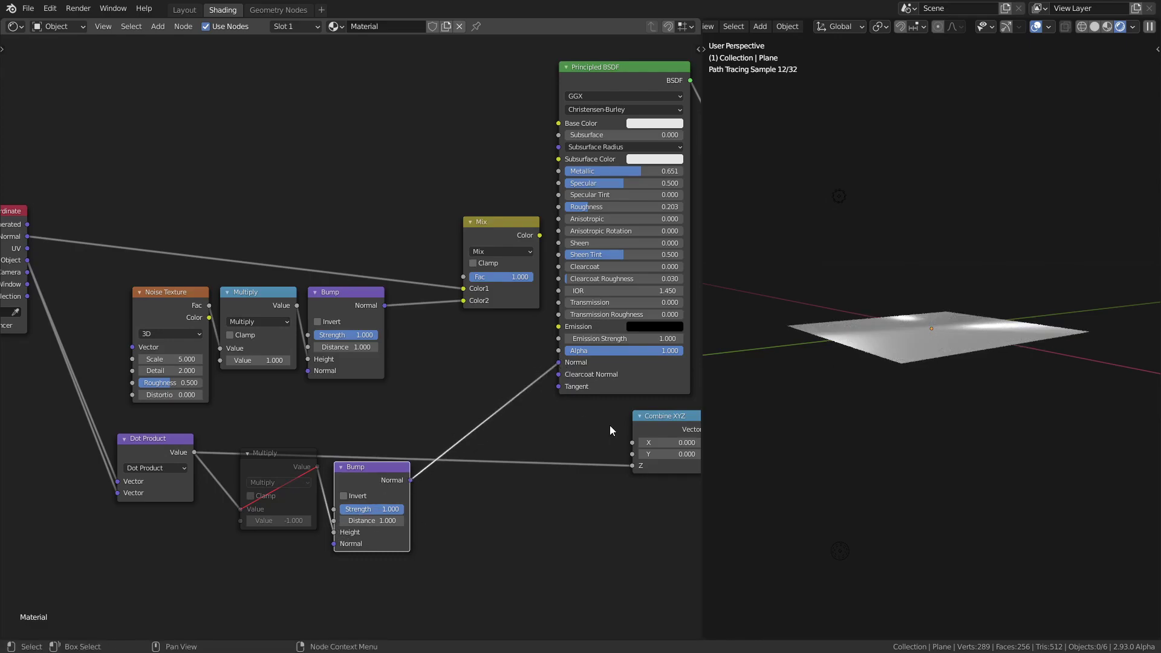
middle_click_drag(610, 425, 466, 456)
middle_click_drag(919, 349, 1021, 336)
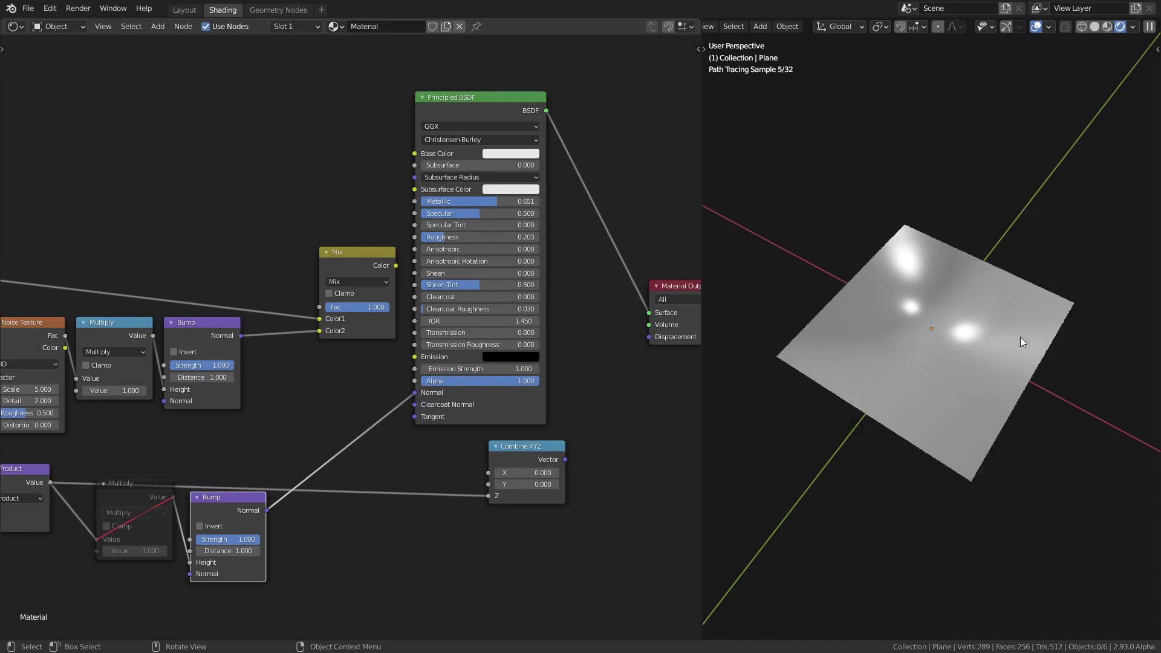
middle_click_drag(926, 303, 966, 331)
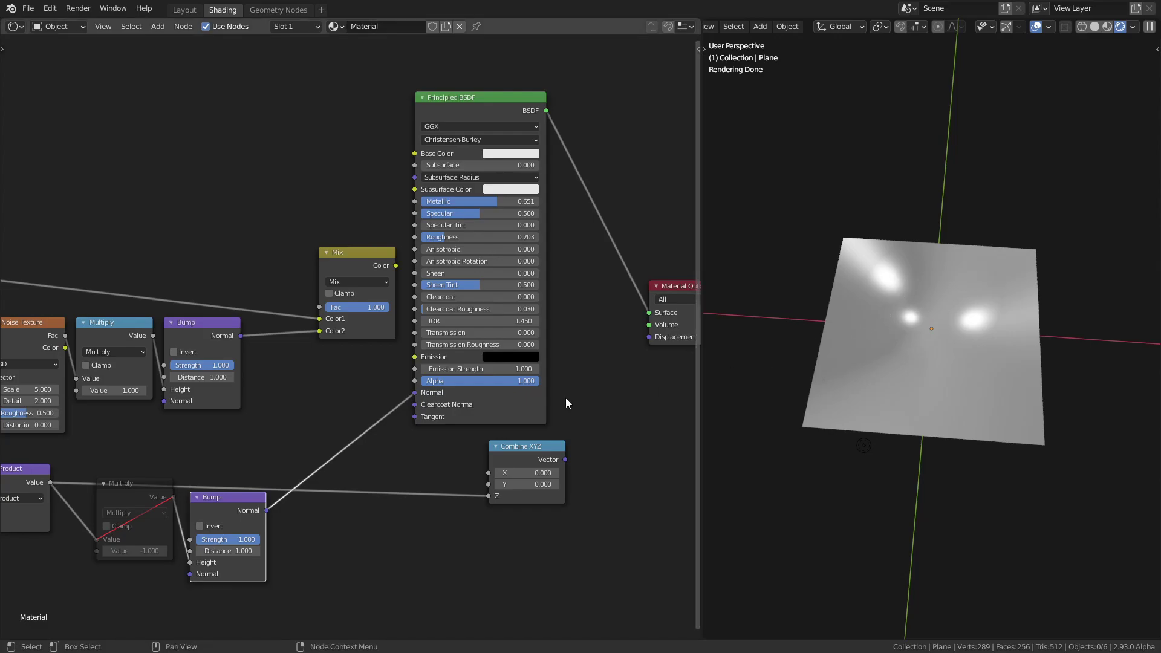
scroll(941, 335, "down", 2)
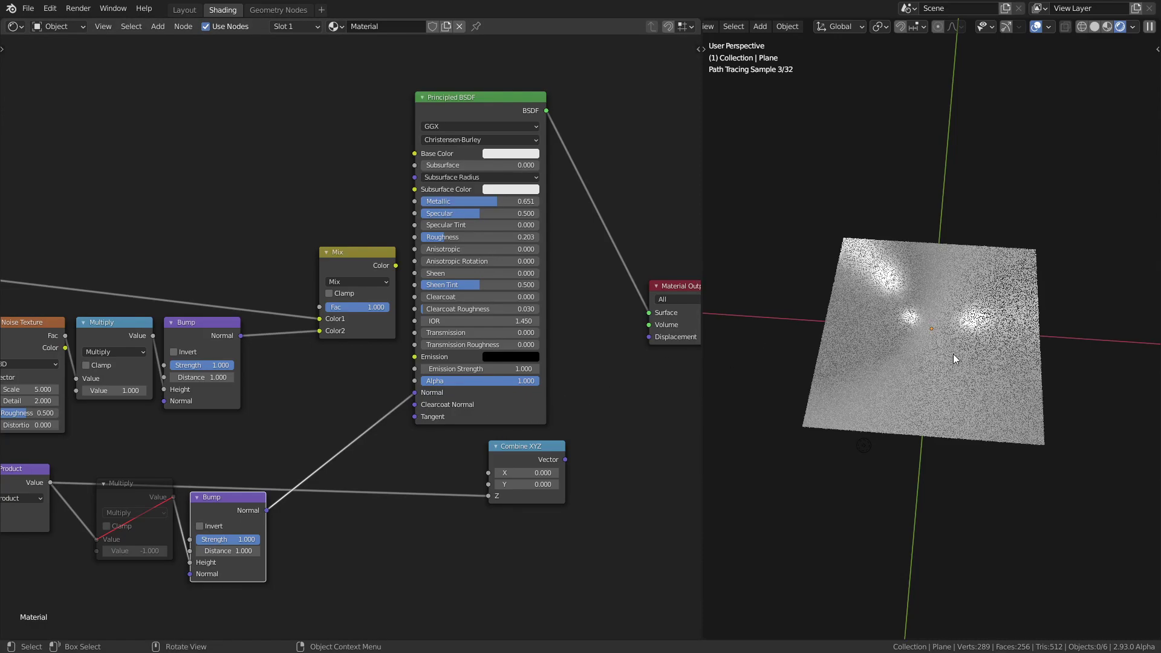
Step: Annotate the empty area above the nodes with a flat line carrying an upright arrow and a hill-shaped arc beside it
middle_click_drag(373, 485, 531, 405)
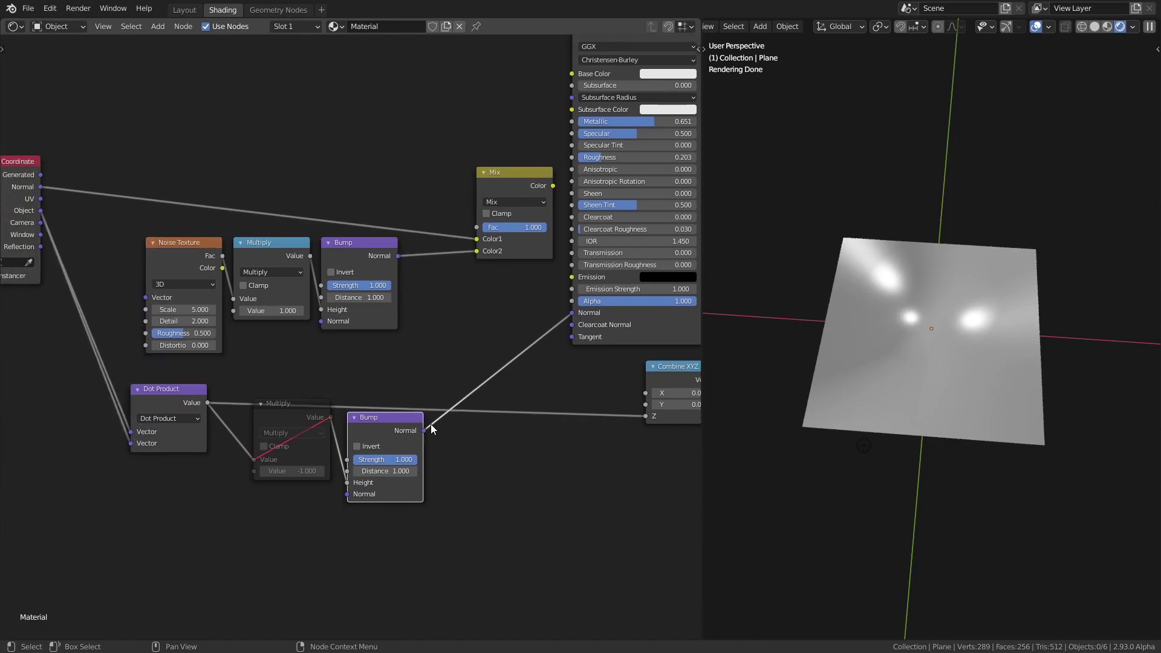
middle_click_drag(388, 363, 383, 451)
scroll(384, 427, "down", 1)
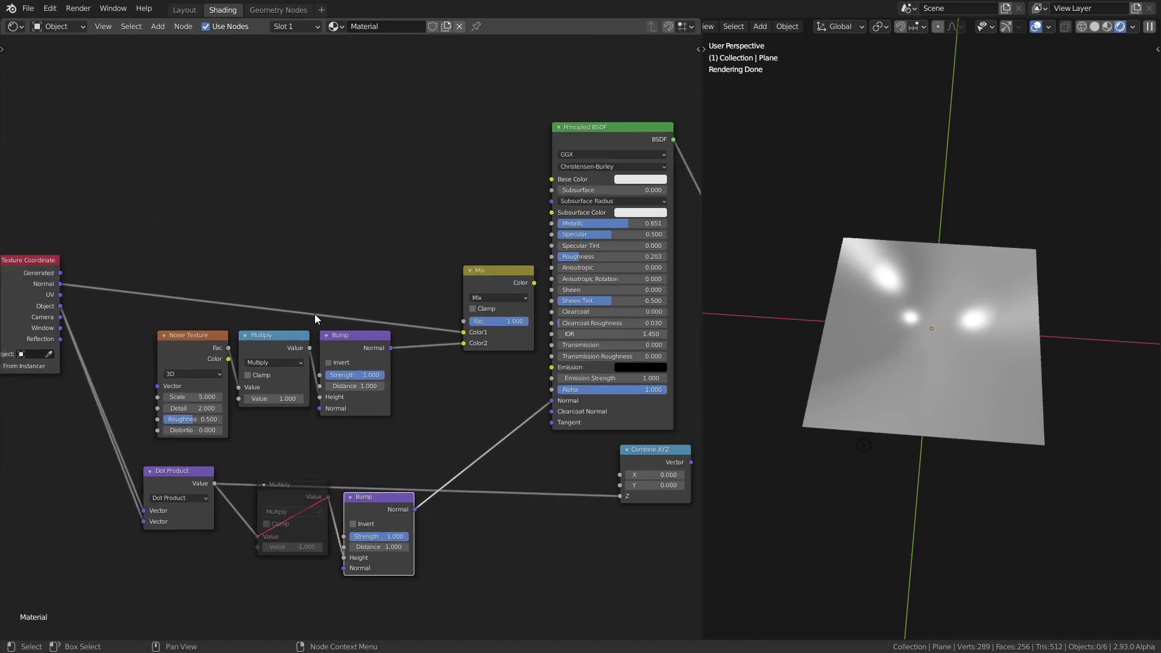
middle_click_drag(248, 211, 273, 354)
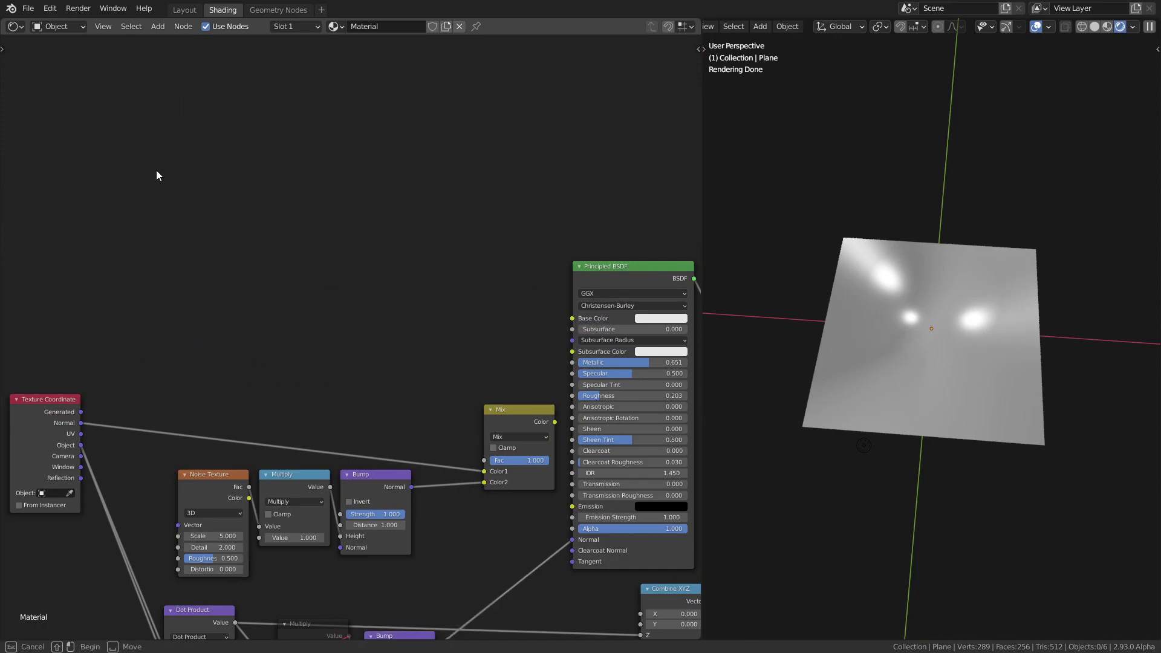
left_click_drag(101, 149, 218, 150)
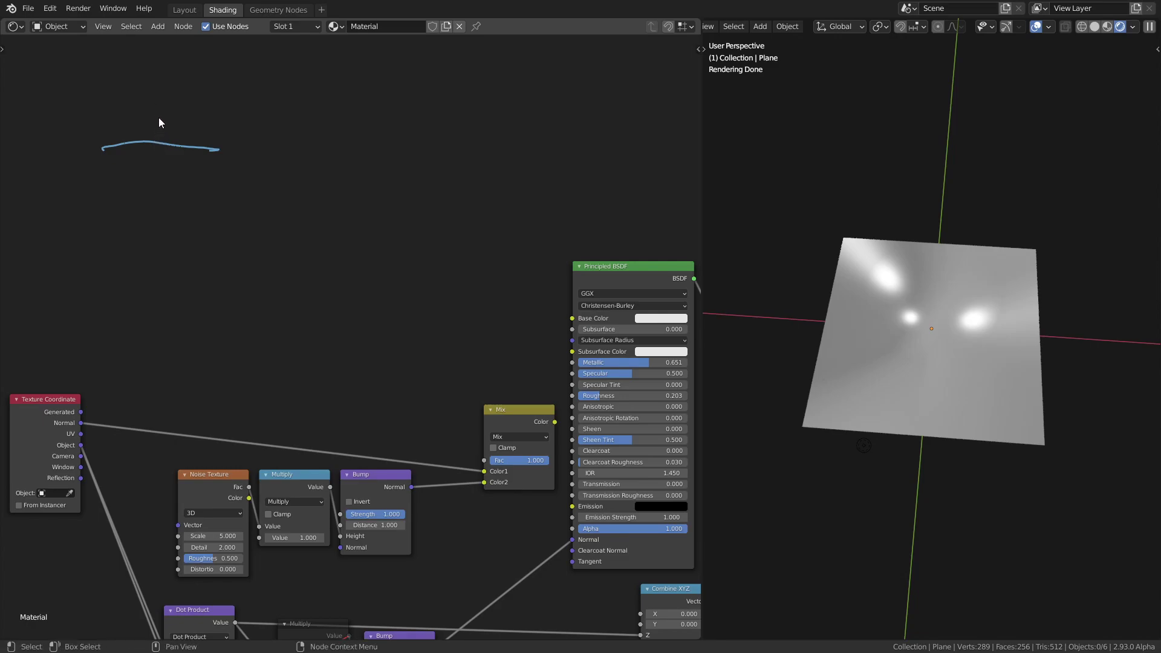
key("ctrl+z")
mouse_move(74, 142)
left_mouse_down()
mouse_move(148, 129)
mouse_move(189, 139)
mouse_move(120, 101)
mouse_move(133, 106)
left_mouse_up()
mouse_move(204, 144)
left_mouse_down()
mouse_move(266, 107)
mouse_move(302, 121)
mouse_move(304, 140)
left_mouse_up()
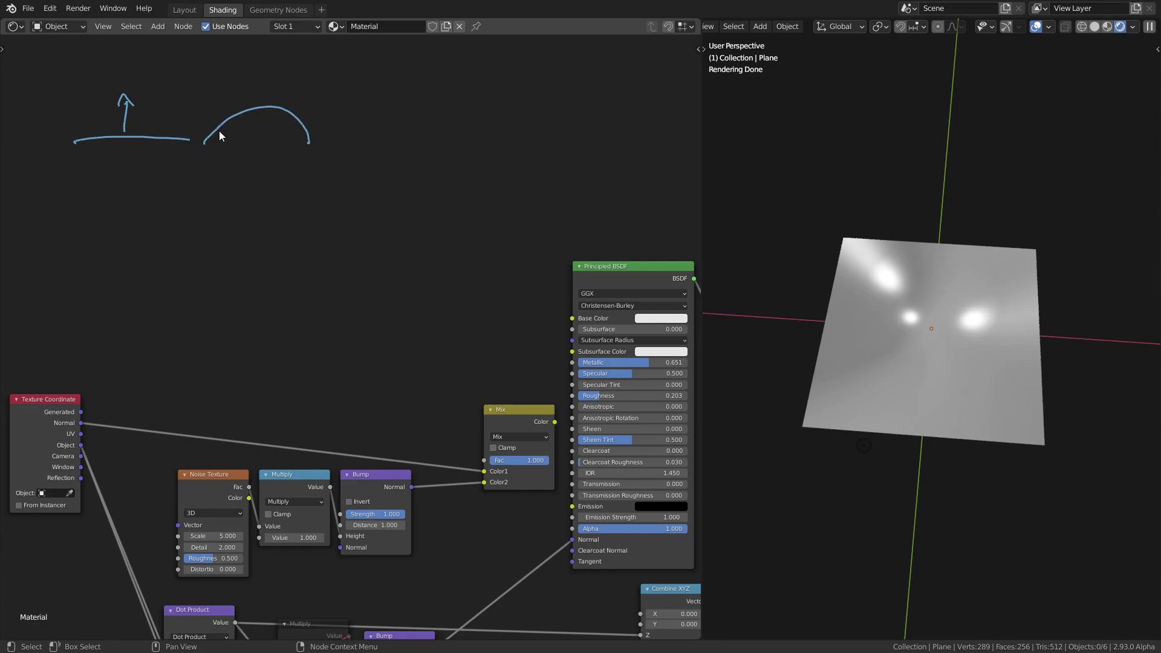
Step: Add vertical height strokes under the annotated arc, mark sample points on the sketch, and draw a sloped line from the arc's peak
mouse_move(225, 123)
left_mouse_down()
mouse_move(223, 144)
mouse_move(244, 143)
left_mouse_up()
mouse_move(276, 106)
left_mouse_down()
mouse_move(273, 139)
mouse_move(289, 143)
left_mouse_up()
left_click(147, 138)
left_click_drag(146, 144, 147, 148)
left_click_drag(274, 151, 270, 153)
left_click(301, 156)
left_click_drag(272, 104, 362, 146)
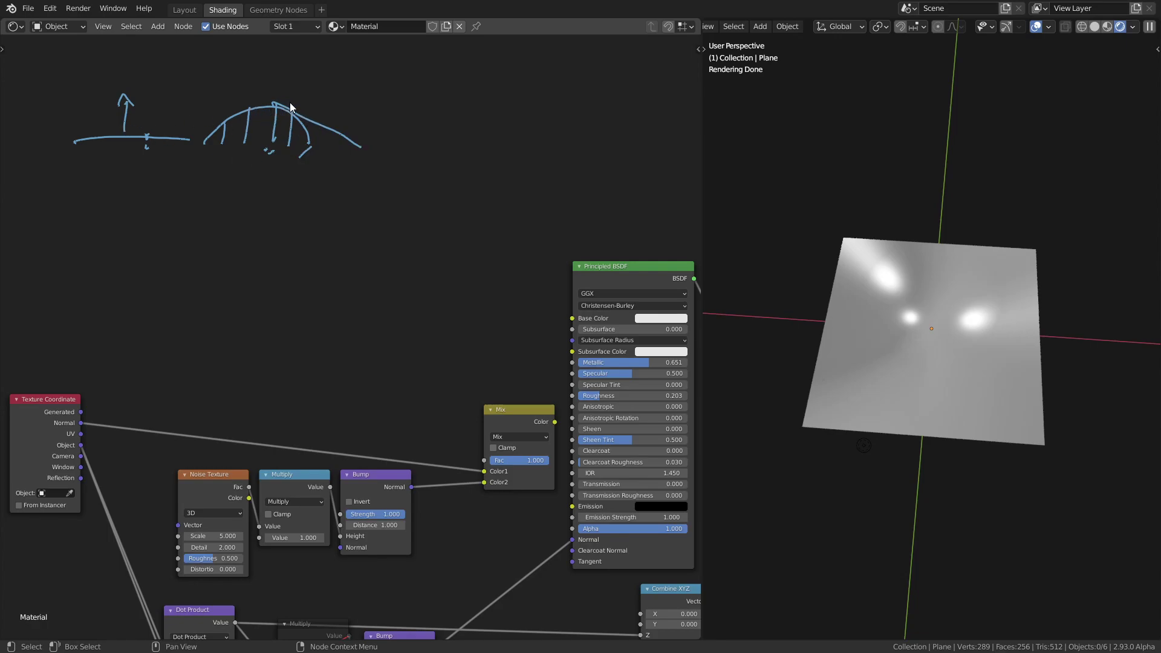
Step: Draw a normal arrow rising from the arc's slope and matching tilted arrows along the flat line
mouse_move(293, 110)
left_mouse_down()
mouse_move(317, 86)
mouse_move(325, 98)
left_mouse_up()
mouse_move(147, 135)
left_mouse_down()
mouse_move(183, 104)
mouse_move(191, 119)
mouse_move(144, 109)
mouse_move(186, 119)
mouse_move(180, 130)
left_mouse_up()
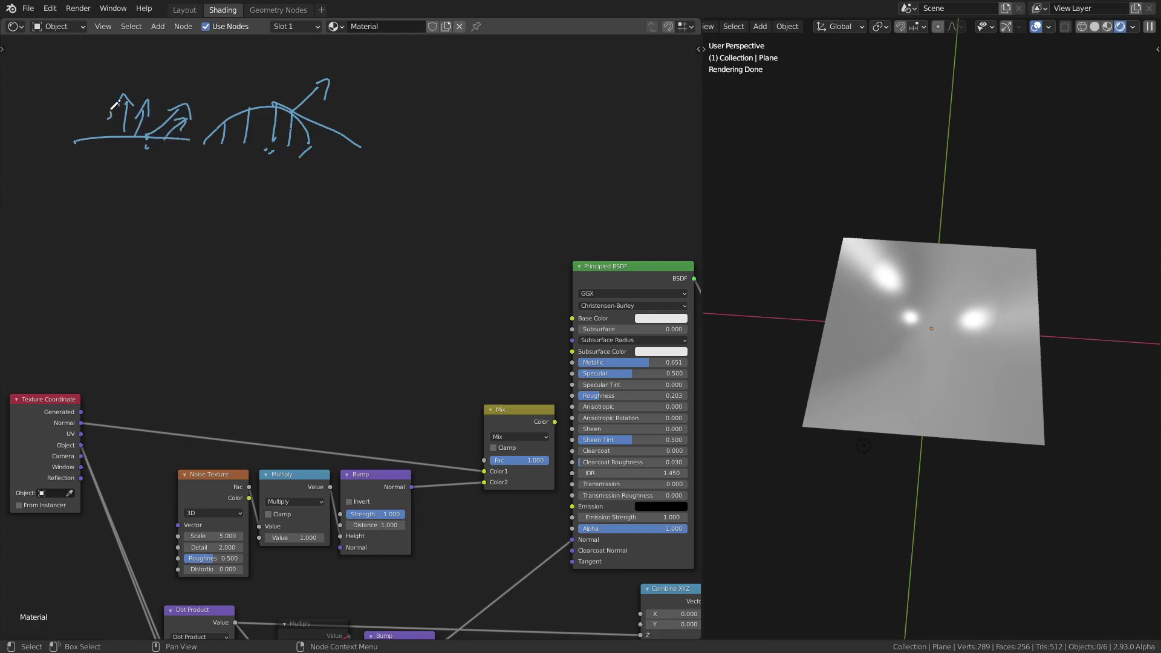
mouse_move(110, 113)
left_mouse_down()
mouse_move(106, 134)
mouse_move(111, 118)
mouse_move(77, 138)
left_mouse_up()
Step: Compare the normals sketch with the Dot Product and lower Bump nodes that feed the shader's normal
scroll(446, 337, "down", 1)
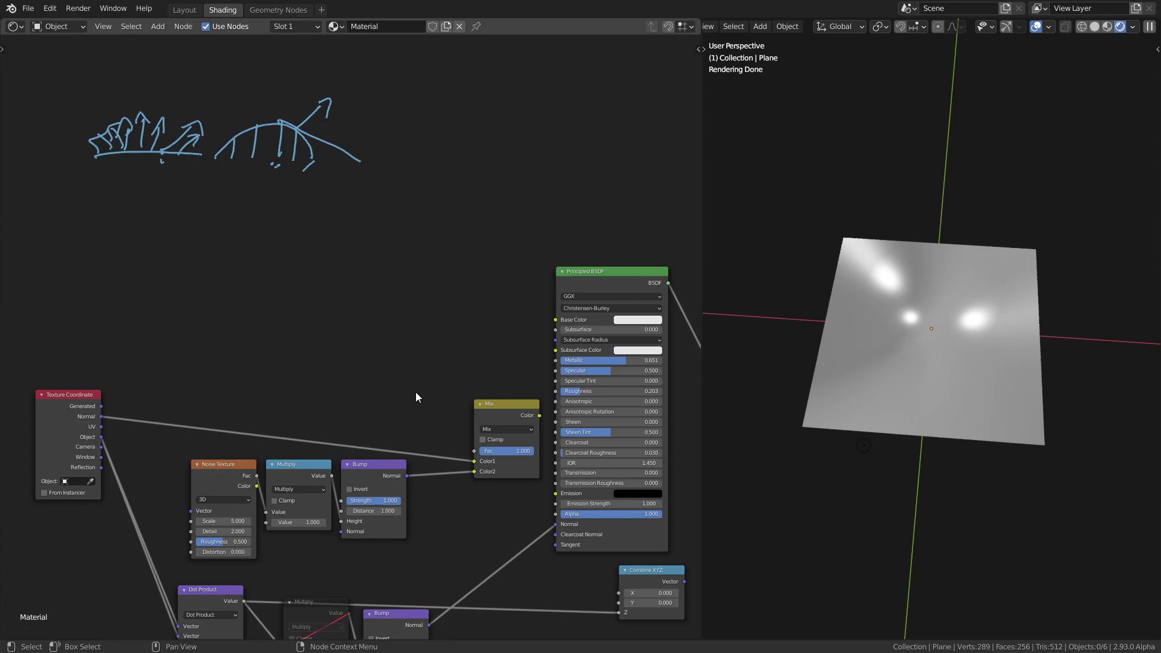
scroll(412, 416, "up", 1)
middle_click_drag(412, 417, 423, 188)
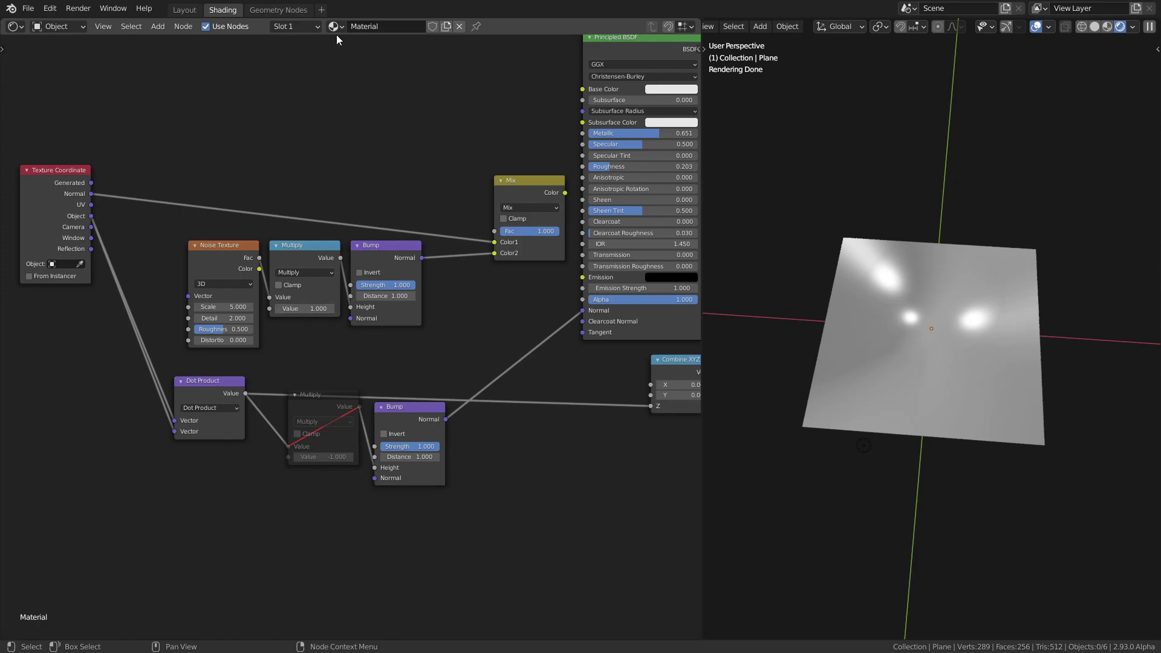
scroll(304, 278, "up", 7, "shift")
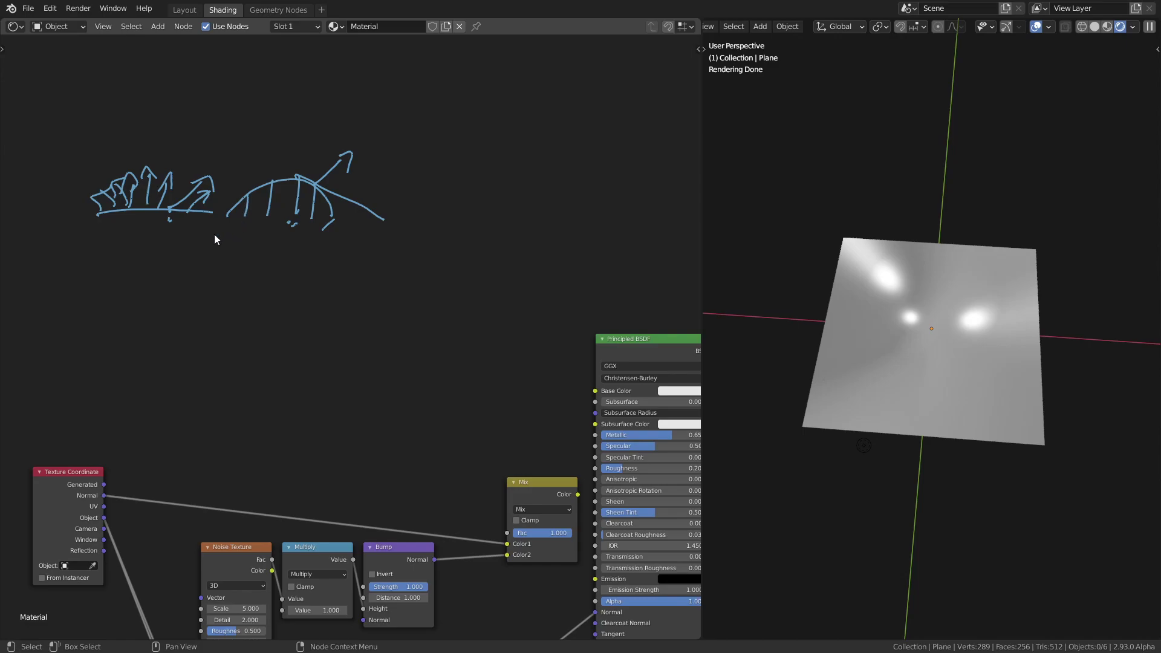
middle_click_drag(277, 371, 309, 132)
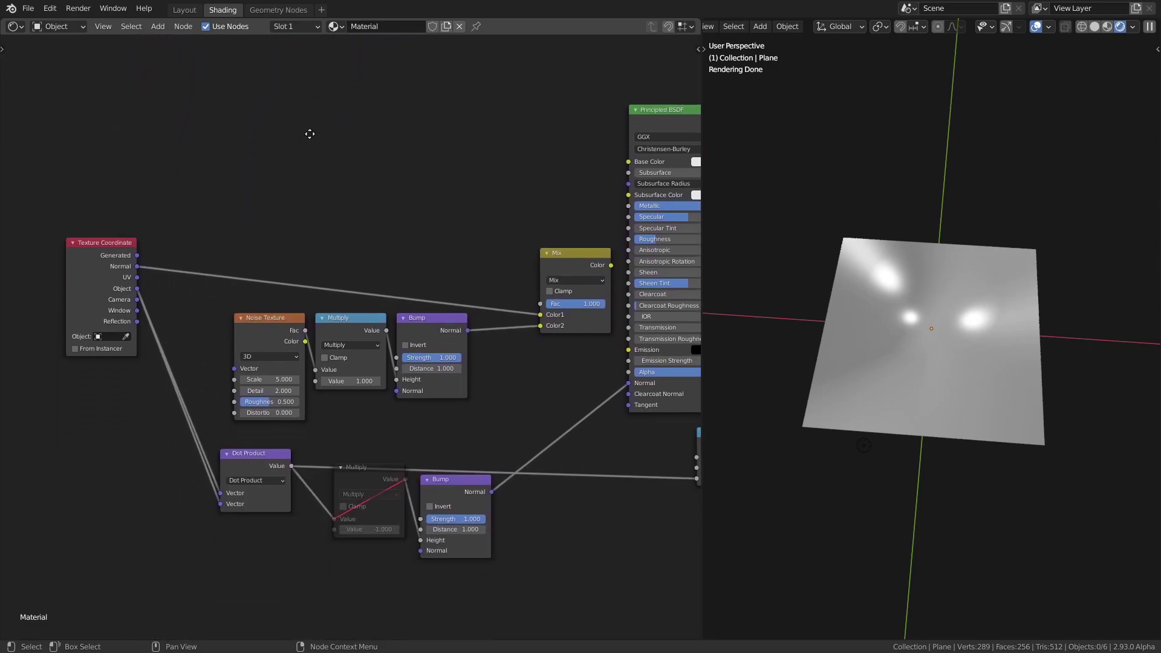
left_click(363, 478)
left_click(261, 461)
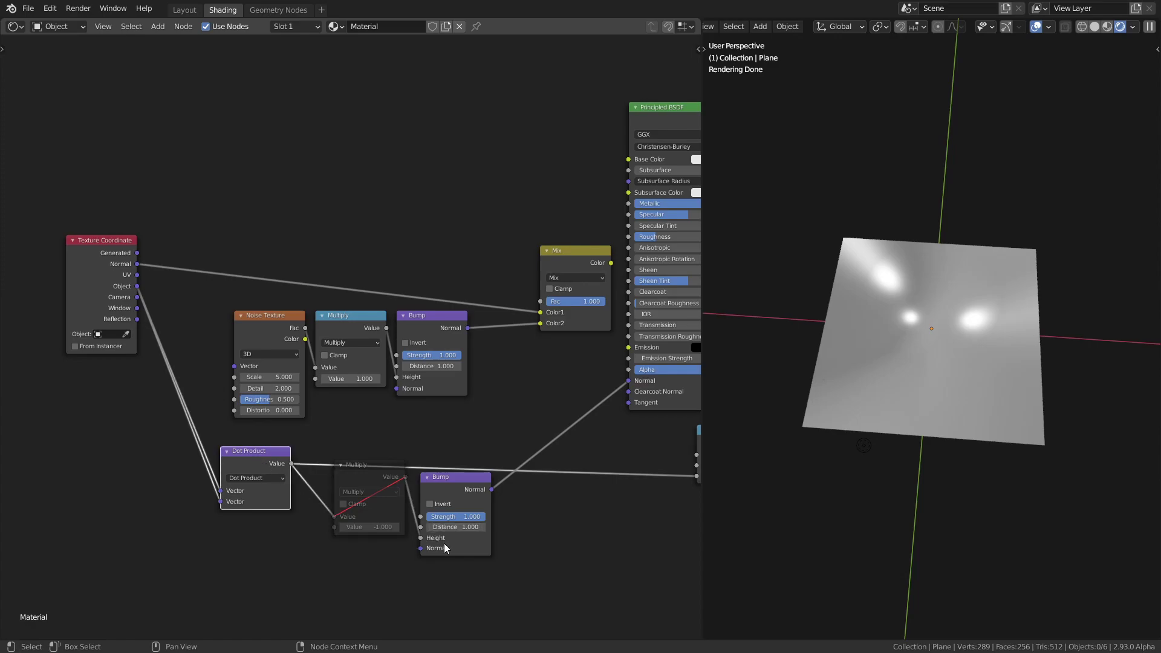
middle_click_drag(272, 516, 272, 416)
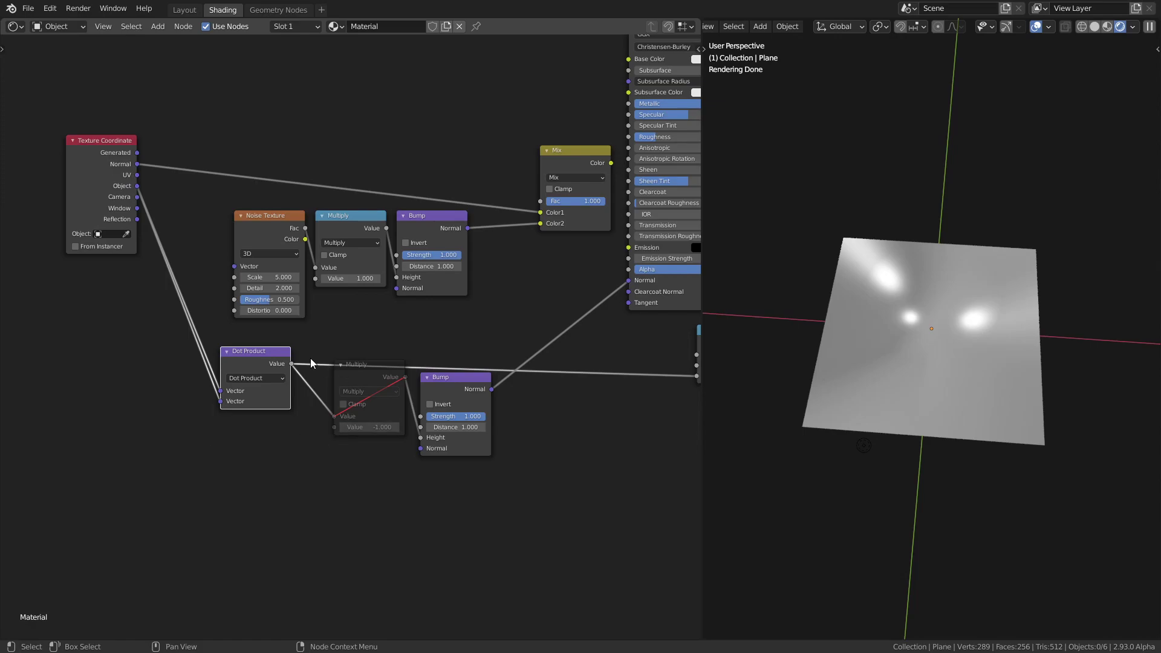
middle_click_drag(272, 151, 265, 411)
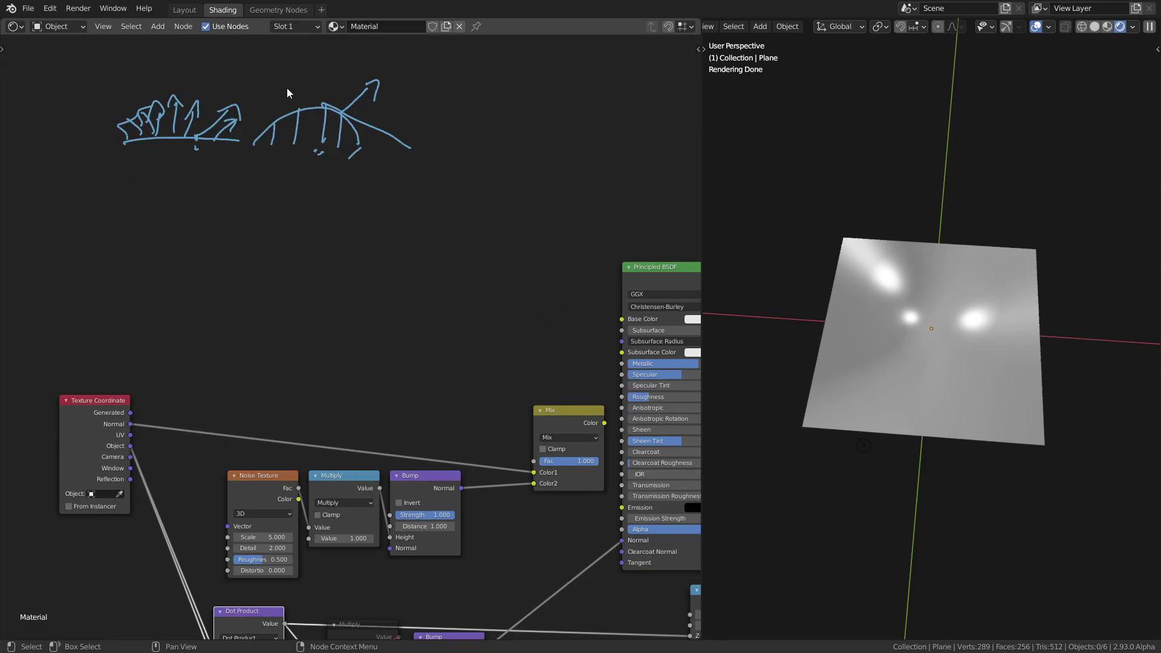
mouse_move(375, 470)
middle_mouse_down()
mouse_move(360, 256)
mouse_move(336, 268)
middle_mouse_up()
scroll(410, 504, "up", 3)
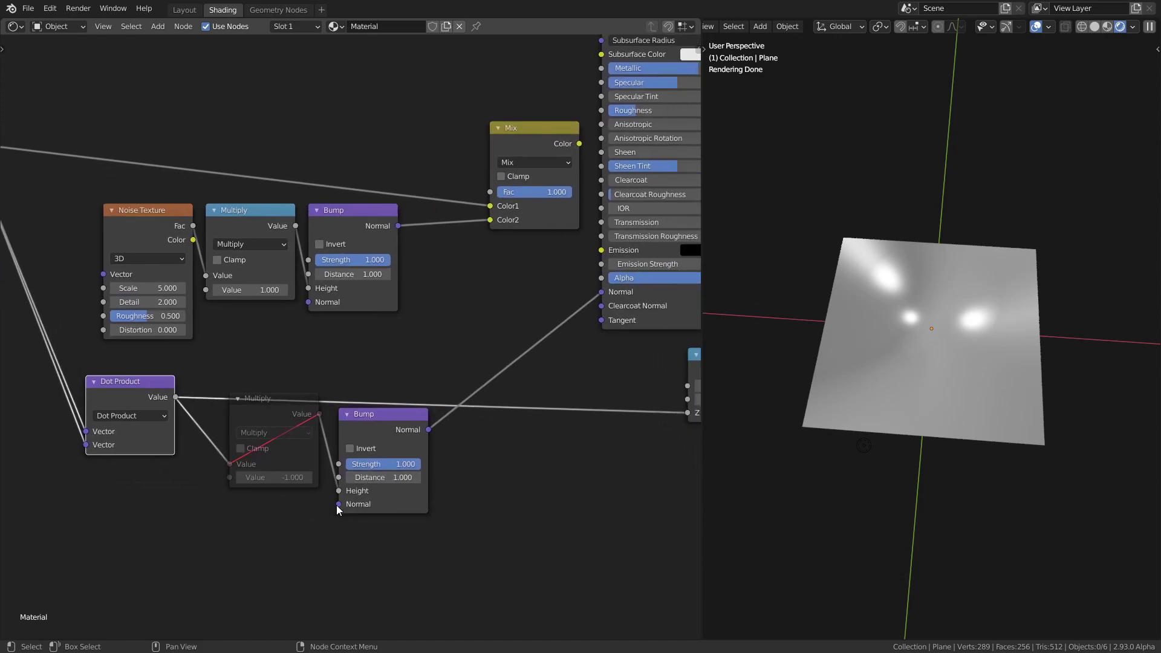
scroll(318, 513, "down", 1)
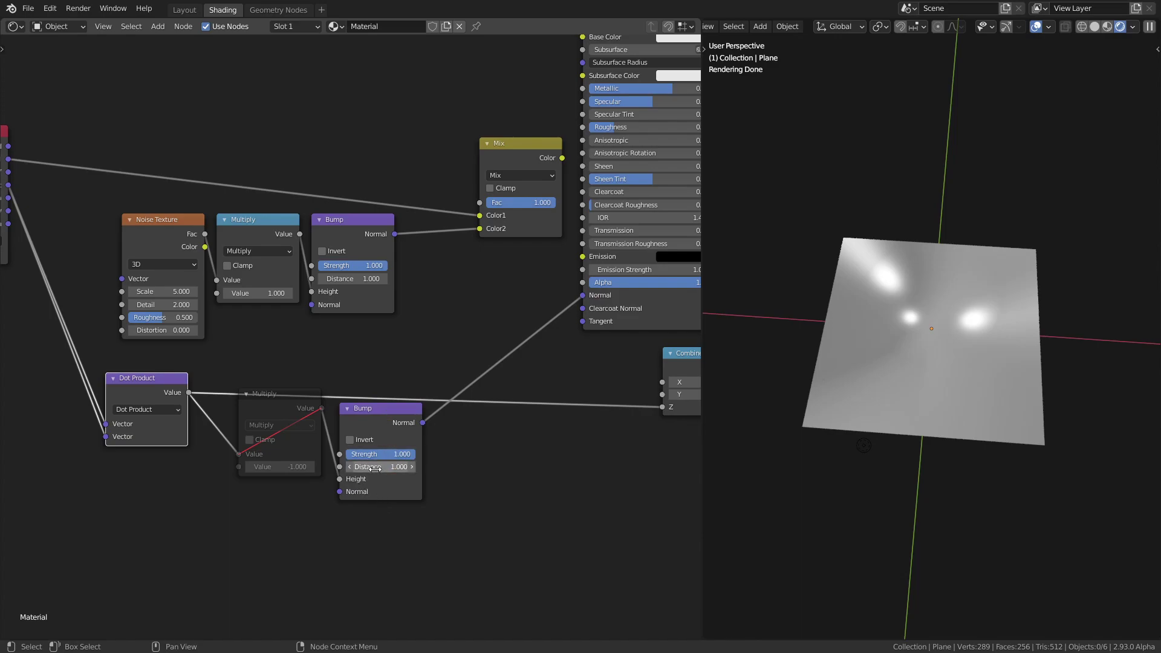
Step: Preview the Mix node's color output on the plane
middle_click_drag(285, 187, 289, 223)
left_click(527, 184, "ctrl+shift")
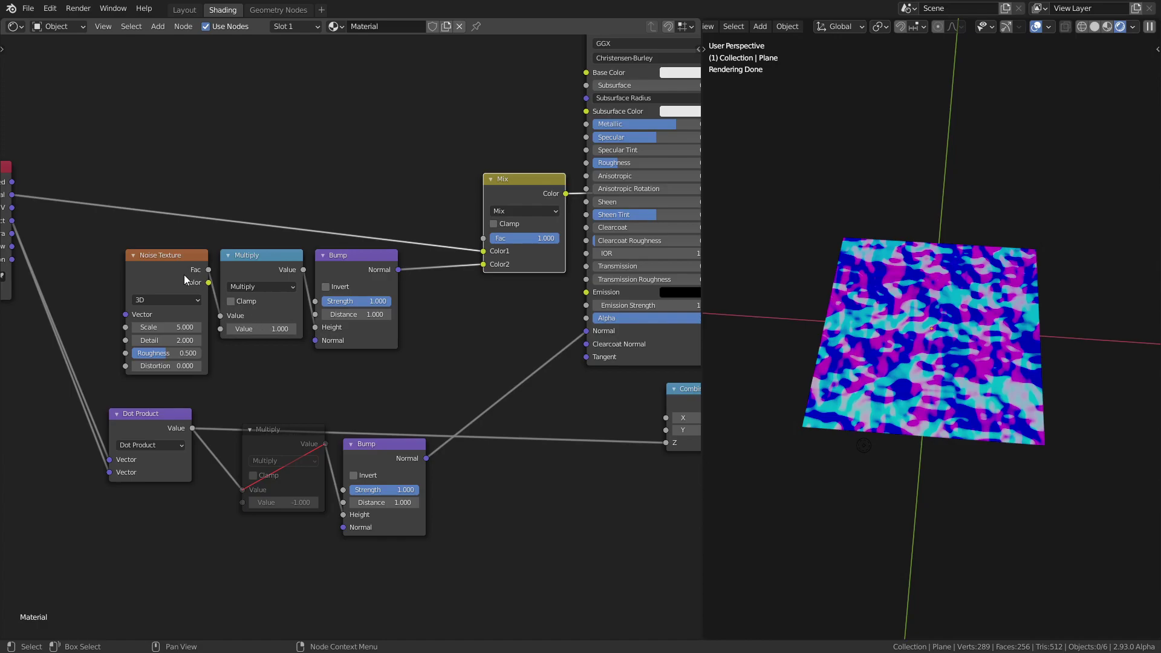
Step: Try a value of 0.78 in the Multiply node after the Noise Texture, and reset it to 1
mouse_move(276, 324)
left_mouse_down()
mouse_move(324, 324)
mouse_move(270, 329)
mouse_move(285, 327)
left_mouse_up()
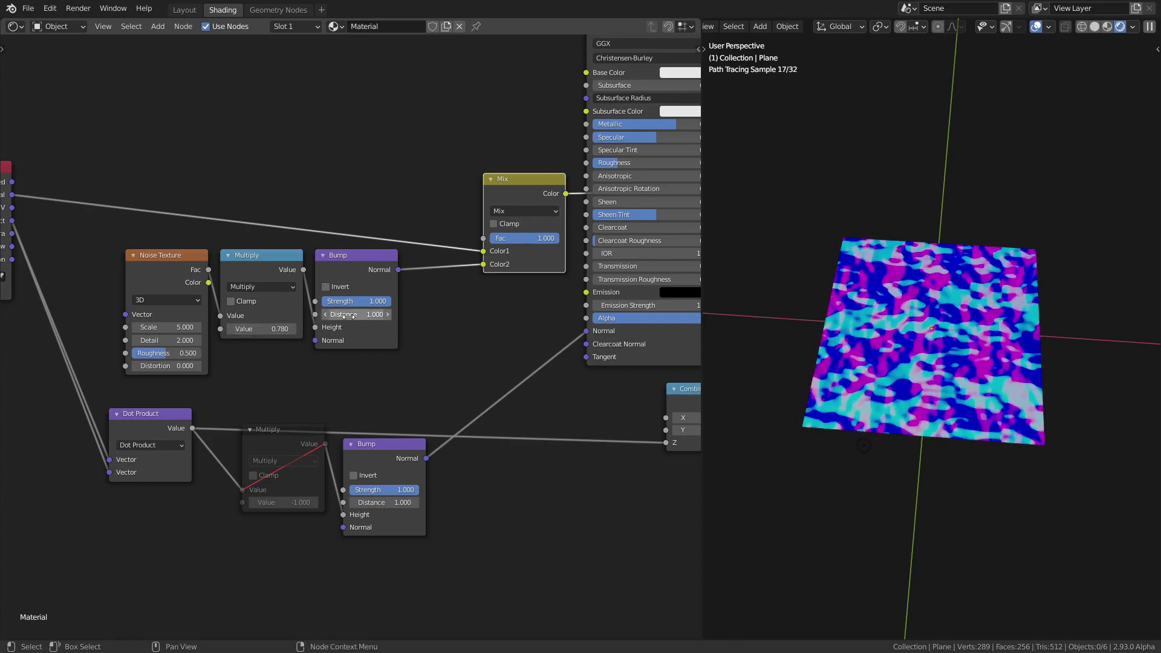
left_click(255, 329)
type("1")
key("Return")
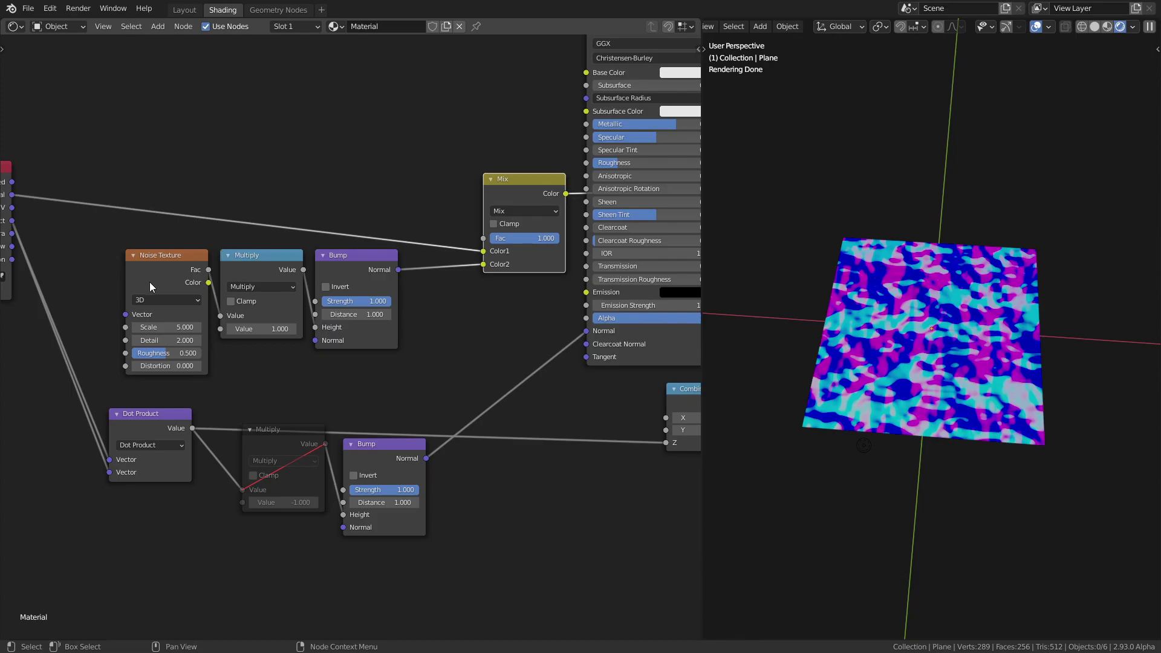
Step: Try inverting the noise height with a Multiply value of -1, and restore the value to 1
left_click(265, 260)
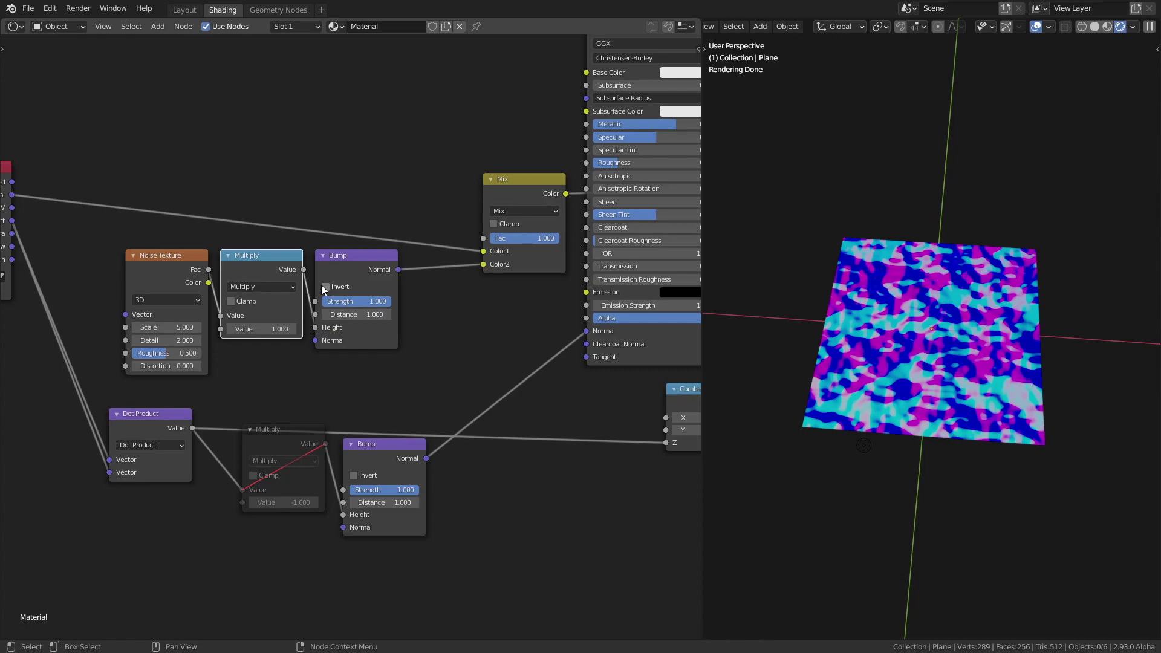
double_click(255, 328)
type("-1")
key("Return")
double_click(266, 328)
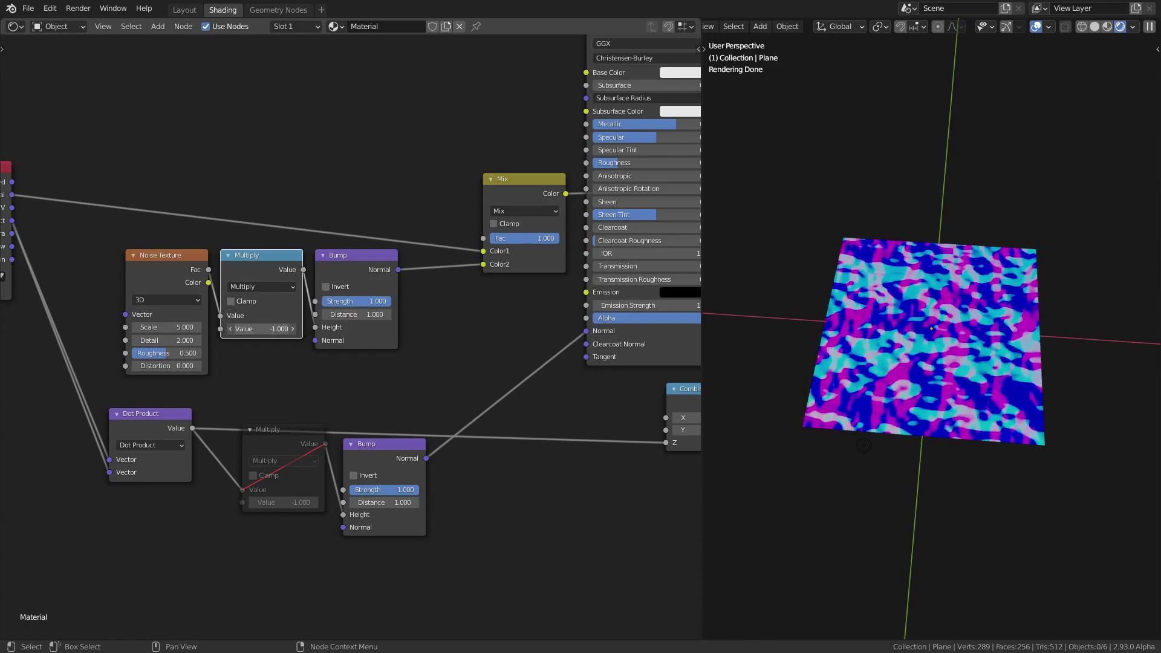
type("1")
key("Return")
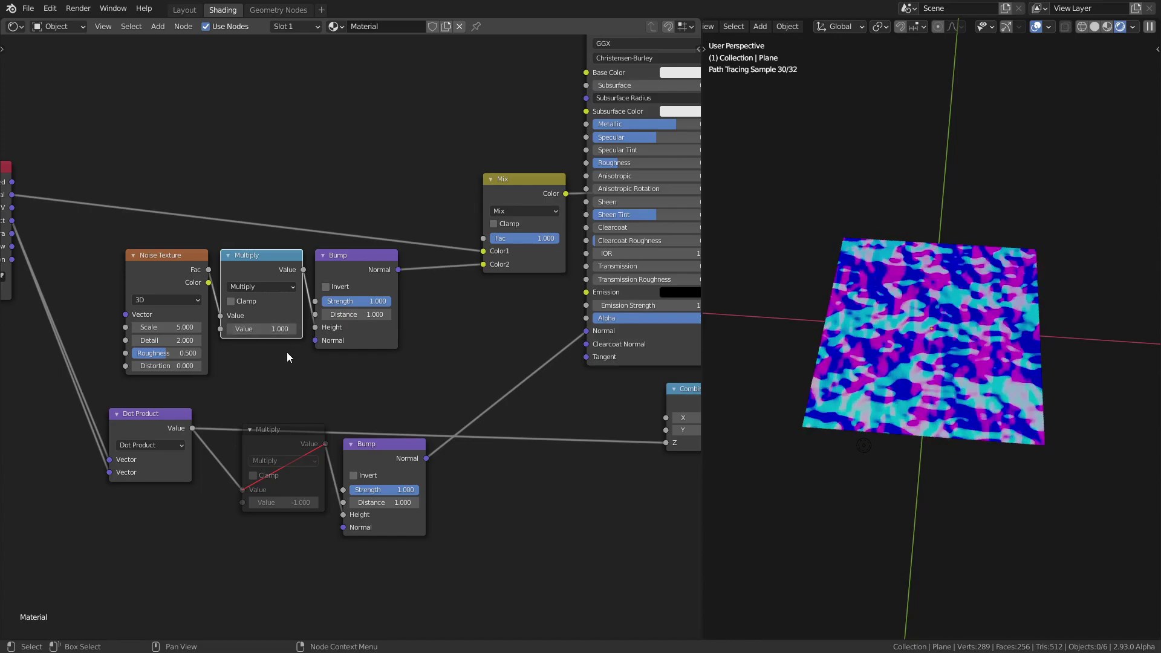
Step: Revisit the normals sketch, and move the Mix node and the upper Bump node closer together
mouse_move(231, 148)
middle_mouse_down()
mouse_move(336, 367)
mouse_move(390, 446)
middle_mouse_up()
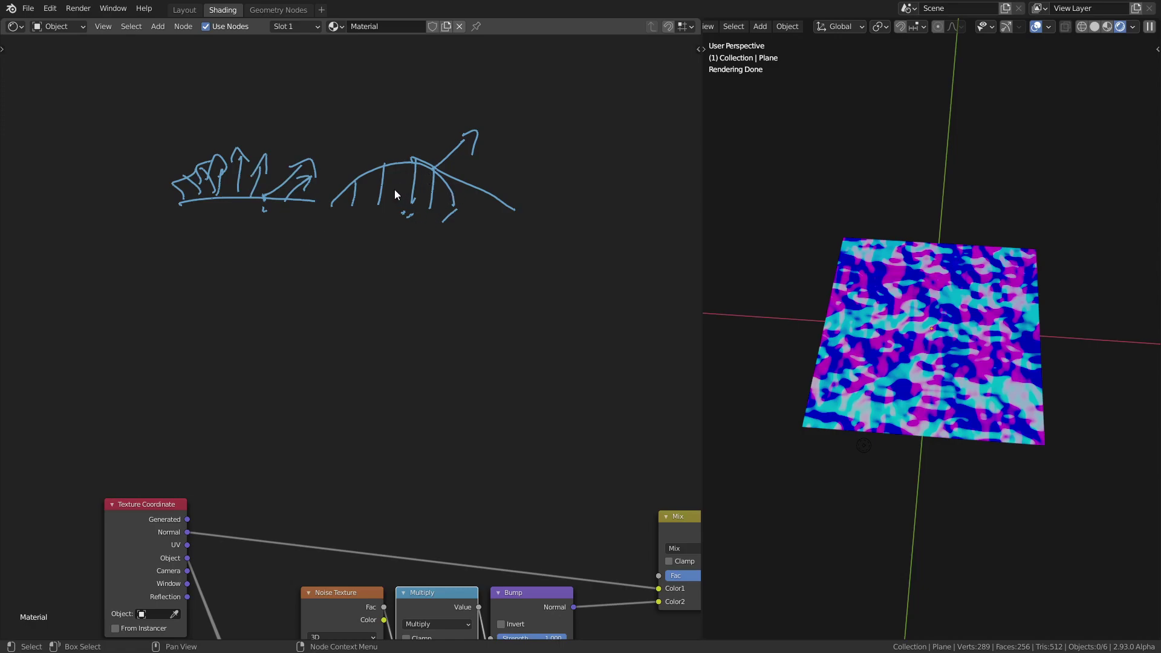
middle_click_drag(389, 477, 265, 219)
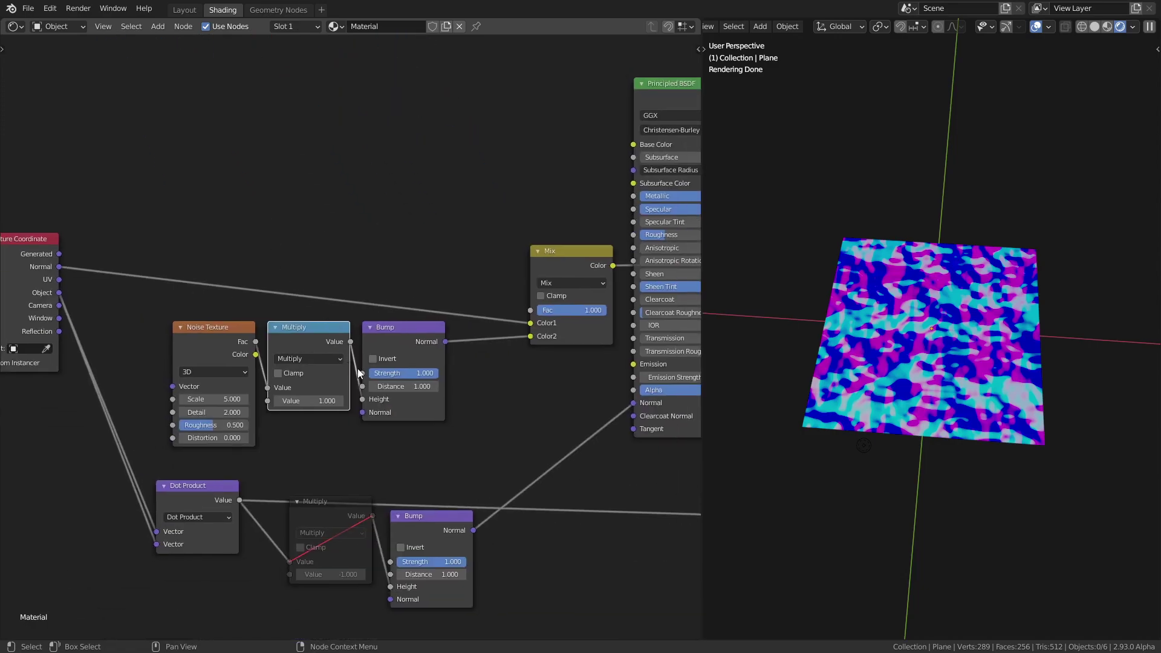
mouse_move(427, 372)
left_mouse_down()
mouse_move(369, 372)
mouse_move(427, 372)
left_mouse_up()
mouse_move(574, 291)
left_mouse_down()
mouse_move(527, 267)
mouse_move(493, 290)
mouse_move(557, 289)
left_mouse_up()
left_click_drag(438, 370, 442, 351)
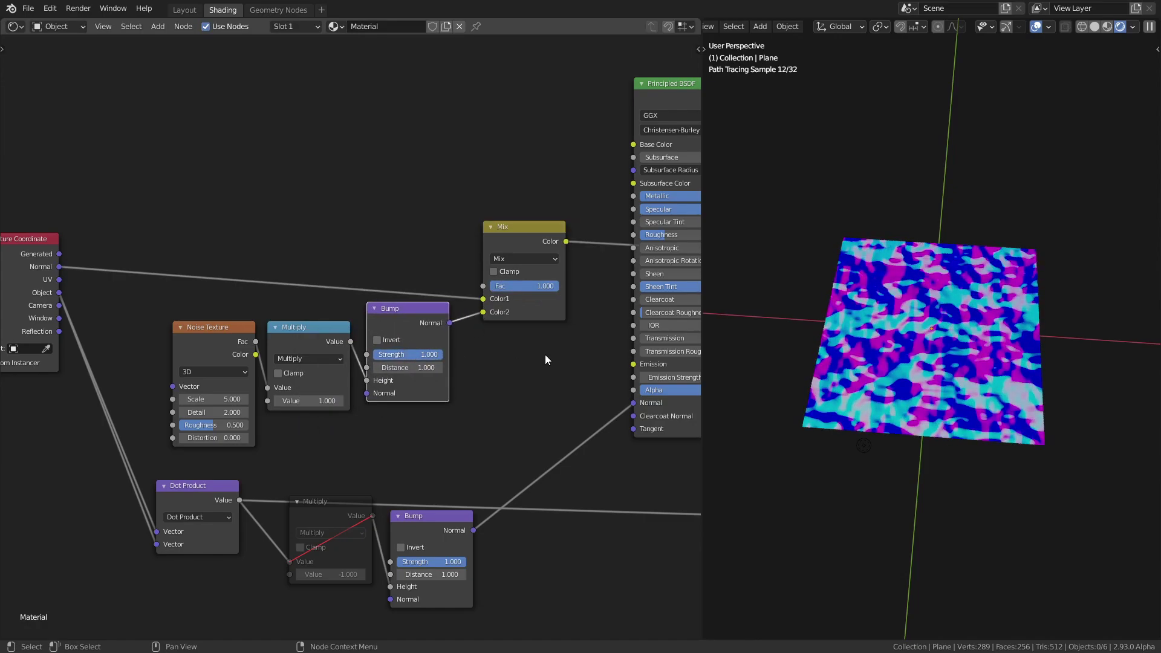